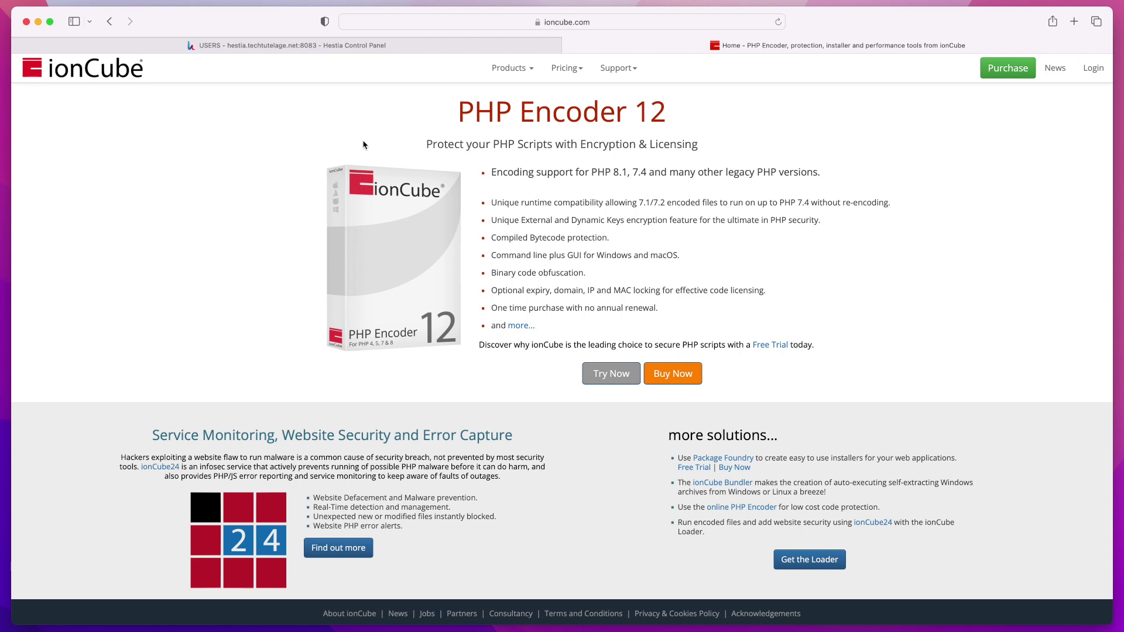
# - Go to the ionCube Loaders download page and find the Production Loaders table
pyautogui.click(511, 68)
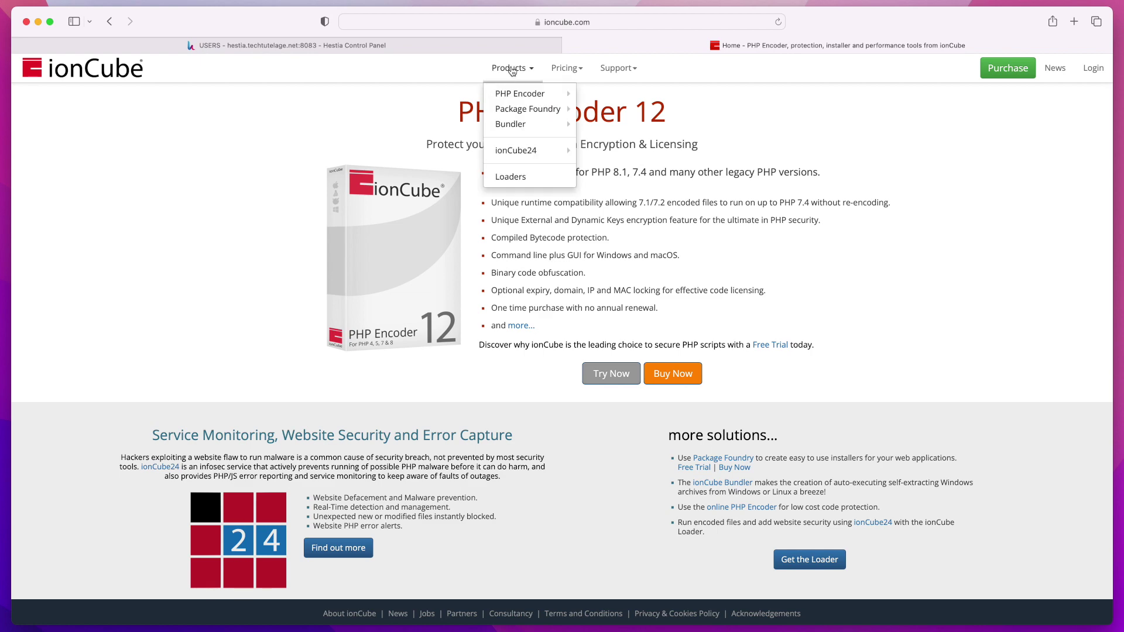
pyautogui.click(510, 177)
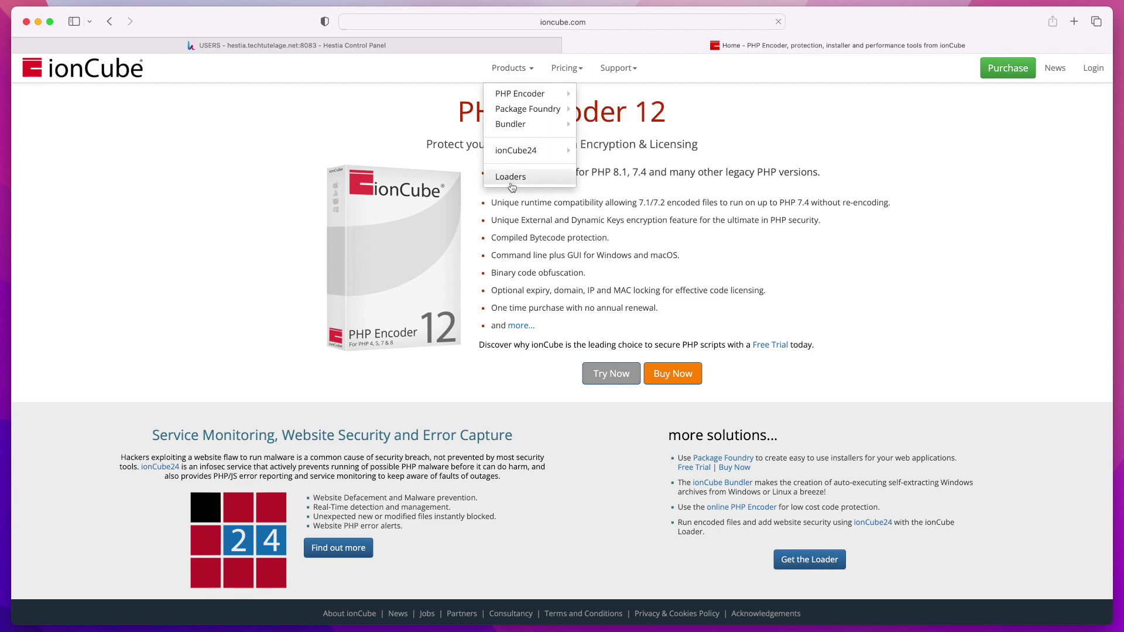
pyautogui.scroll(-5, 479, 371)
pyautogui.scroll(-2, 479, 372)
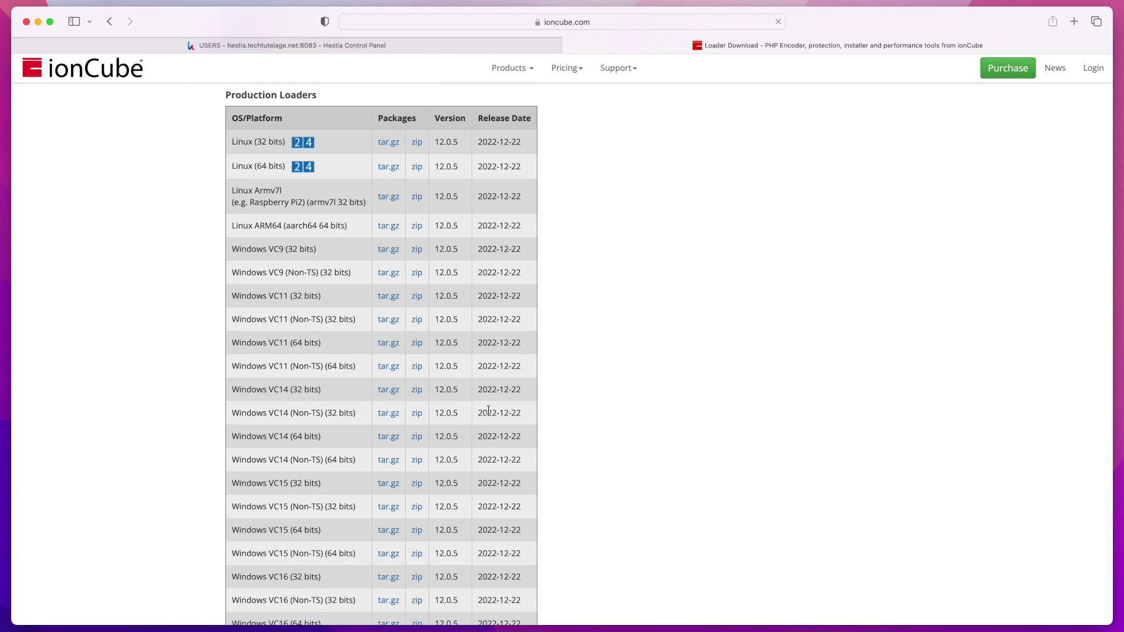
pyautogui.scroll(-6, 228, 344)
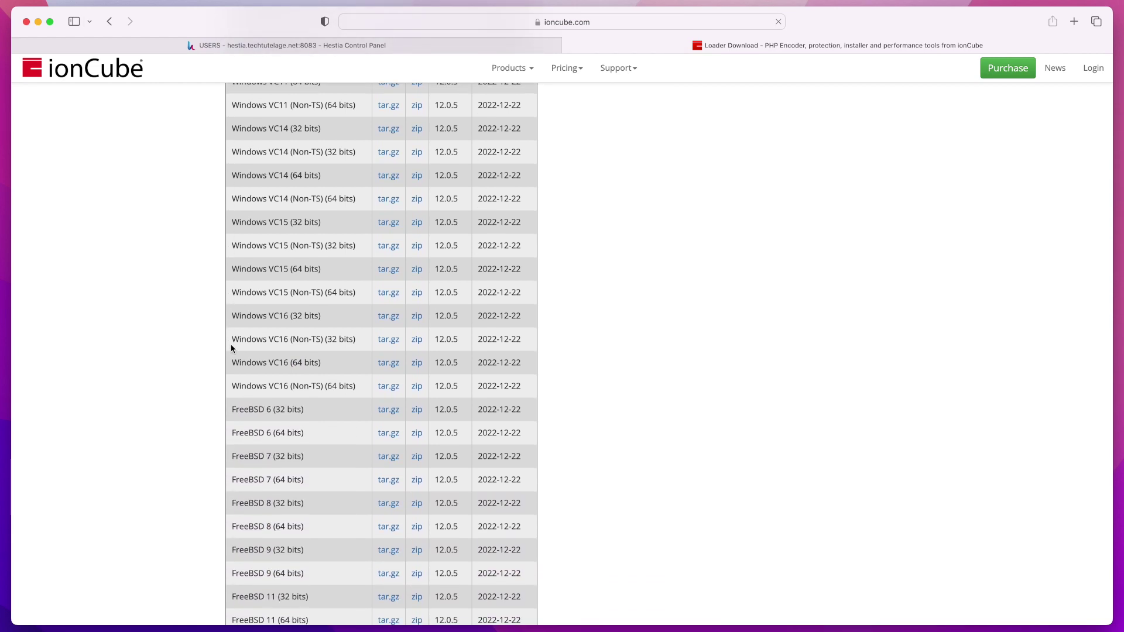
pyautogui.scroll(8, 232, 348)
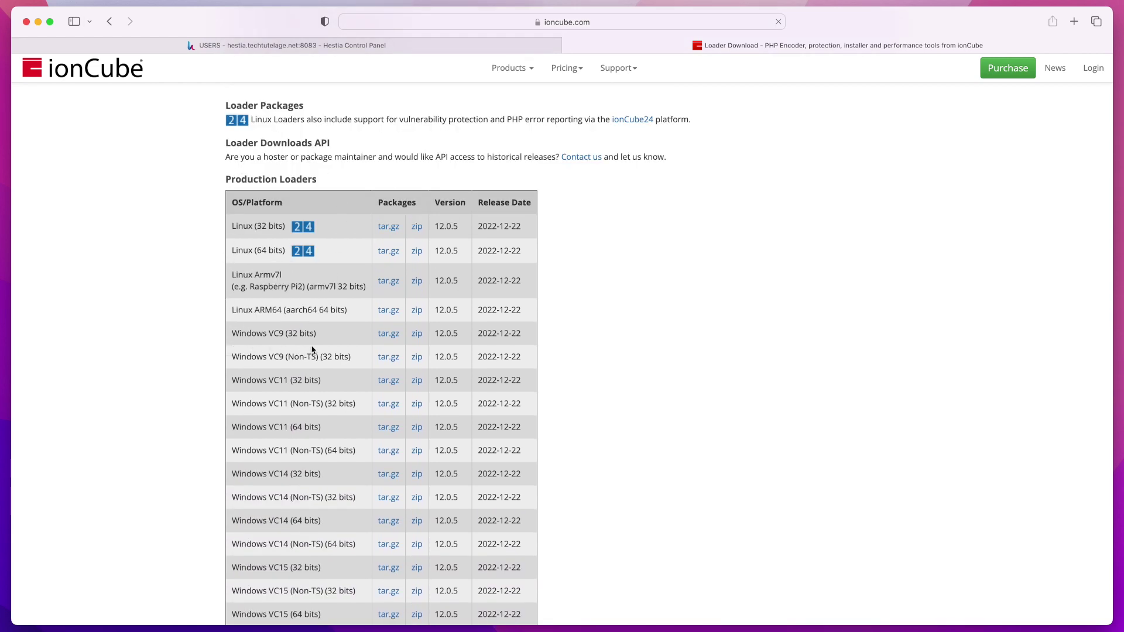
# - Copy the Linux ARM64 loader zip link and bring up the root server terminal
pyautogui.moveTo(229, 311); pyautogui.dragTo(525, 317)
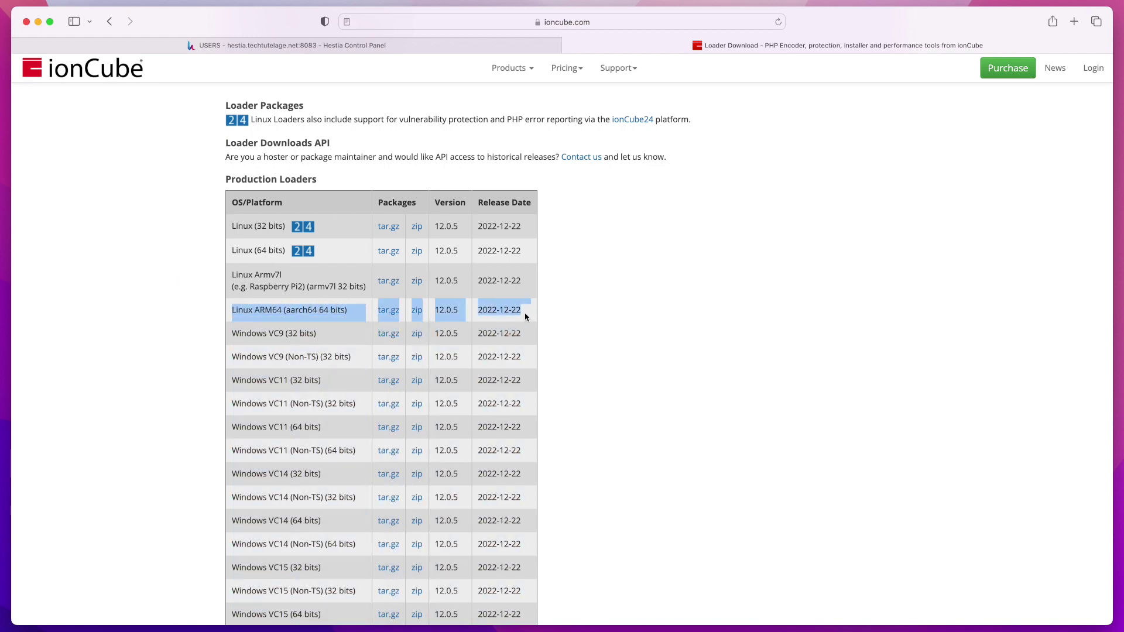
pyautogui.rightClick(420, 315)
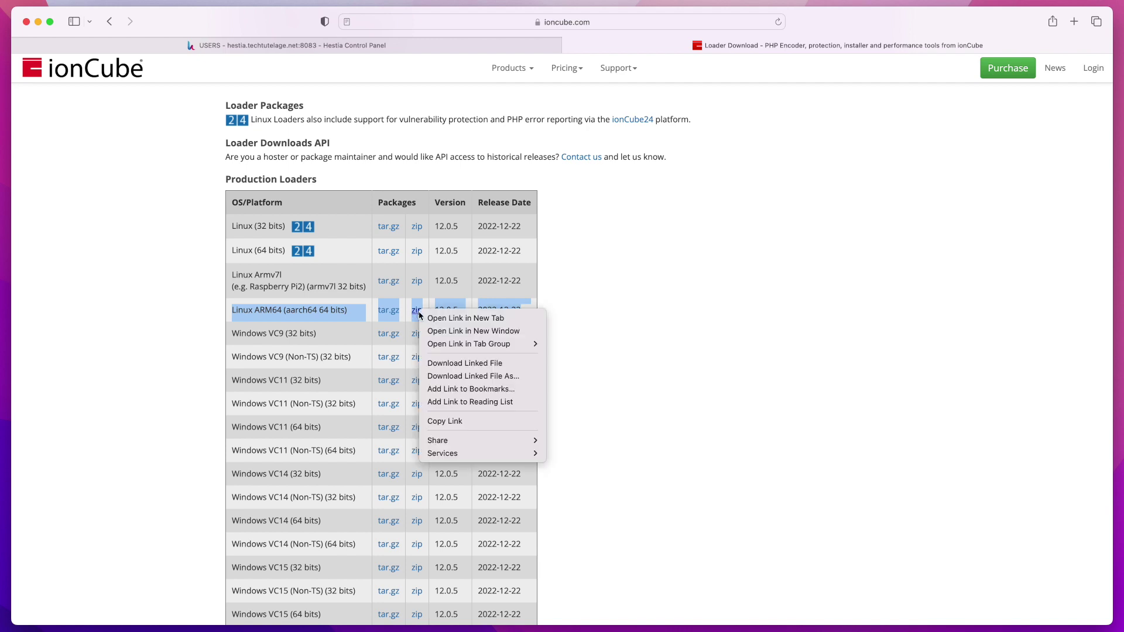
pyautogui.click(455, 422)
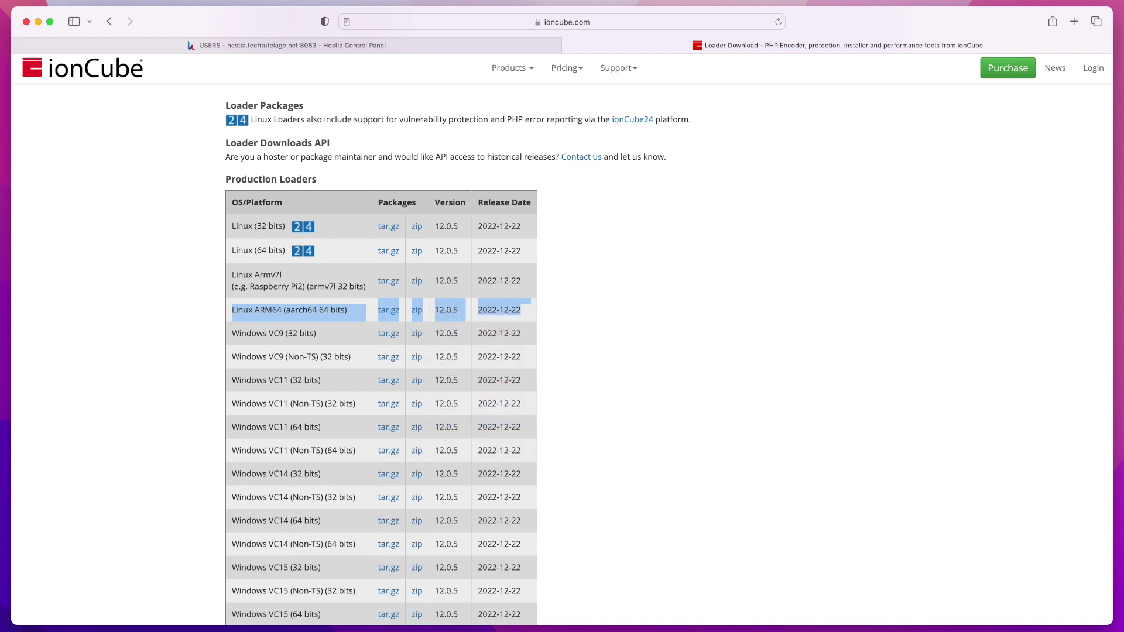
pyautogui.press('super+Tab')
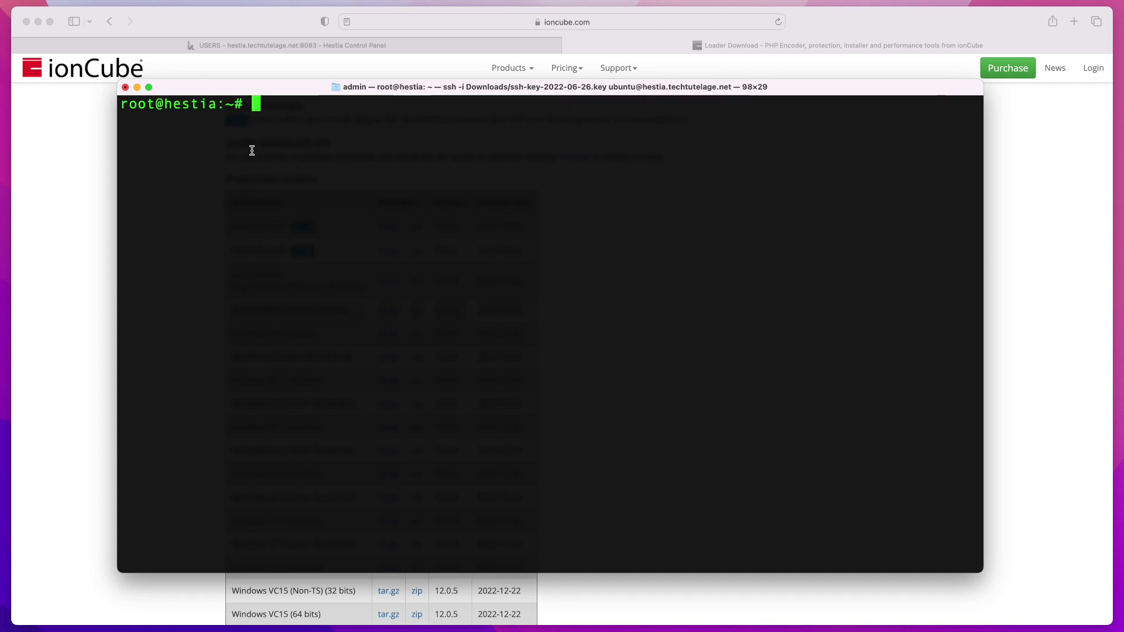
# - Download the ARM64 loader zip to the server with wget using the copied link
pyautogui.write('wget')
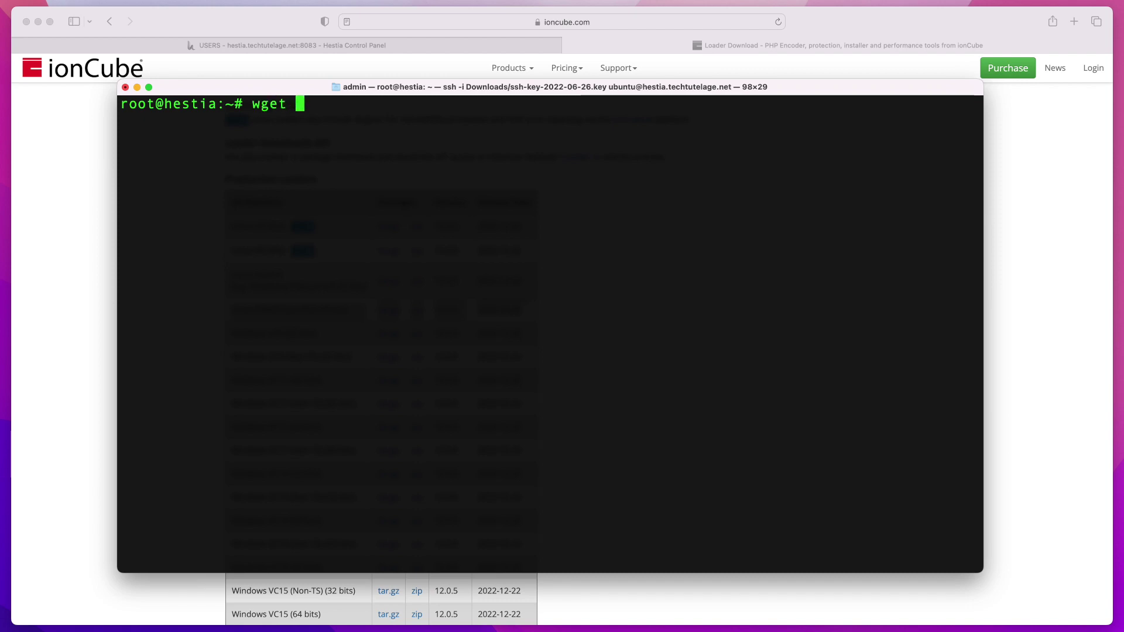
pyautogui.write('https://downloads.ioncube.com/loader_downloads/ioncube_loaders_lin_aarch64.zip')
pyautogui.press('Return')
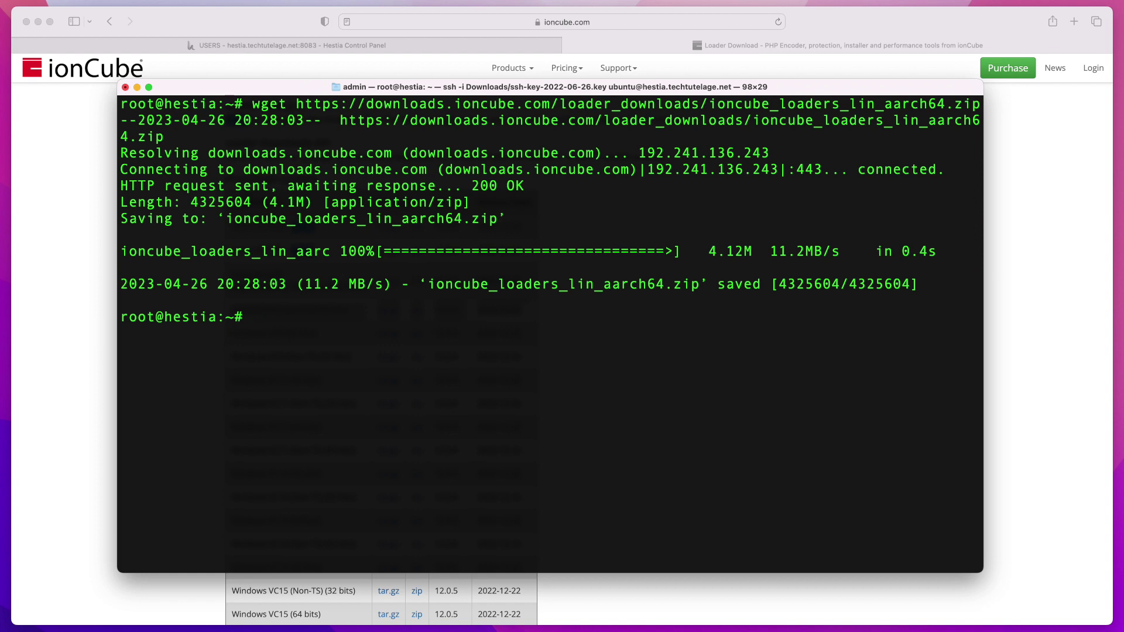
# - Unzip ioncube_loaders_lin_aarch64.zip into the ioncube folder of loader files
pyautogui.write('unzip io')
pyautogui.press('Tab')
pyautogui.press('Return')
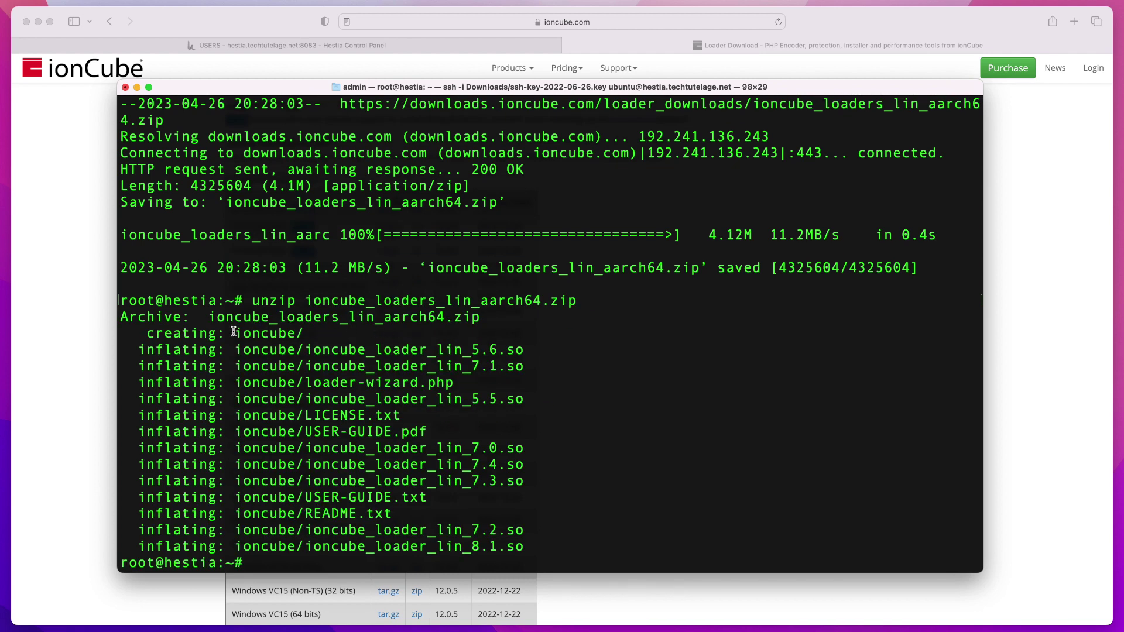
# - Review the unzipped loader versions (5.5, 5.6, 7.0, 7.1, 7.4, 8.1) in the output
pyautogui.moveTo(234, 331); pyautogui.dragTo(536, 543)
pyautogui.moveTo(472, 350); pyautogui.dragTo(496, 400)
pyautogui.click(474, 366)
pyautogui.click(474, 453)
pyautogui.moveTo(474, 453); pyautogui.dragTo(488, 480)
pyautogui.moveTo(472, 546); pyautogui.dragTo(497, 547)
# - Run php -v and note the server's PHP version, 8.1.18
pyautogui.write('php -v')
pyautogui.press('Return')
pyautogui.moveTo(155, 497); pyautogui.dragTo(206, 495)
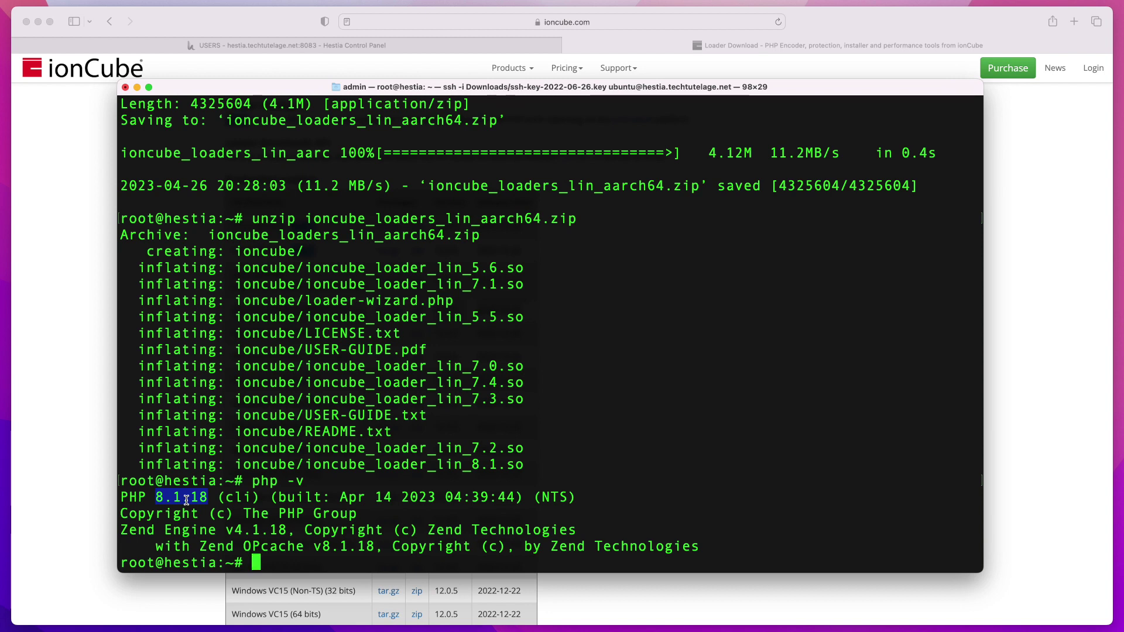
# - Find the PHP extension directory with php -i | grep extension_dir: /usr/lib/php/20210902
pyautogui.write('php')
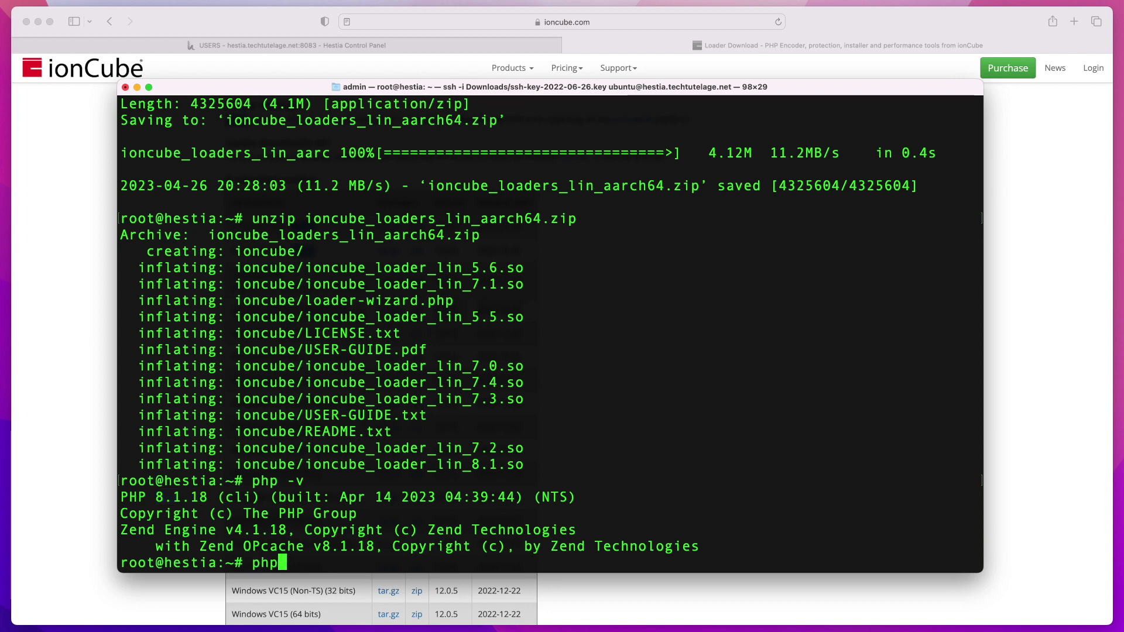
pyautogui.write(' -i | ')
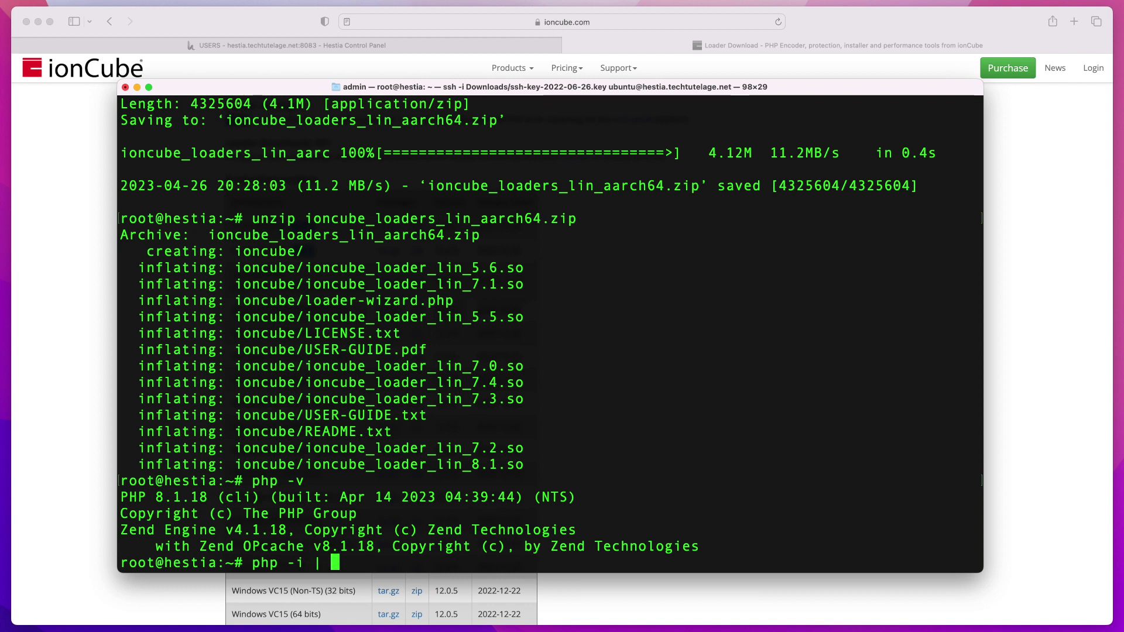
pyautogui.write('grep extensions')
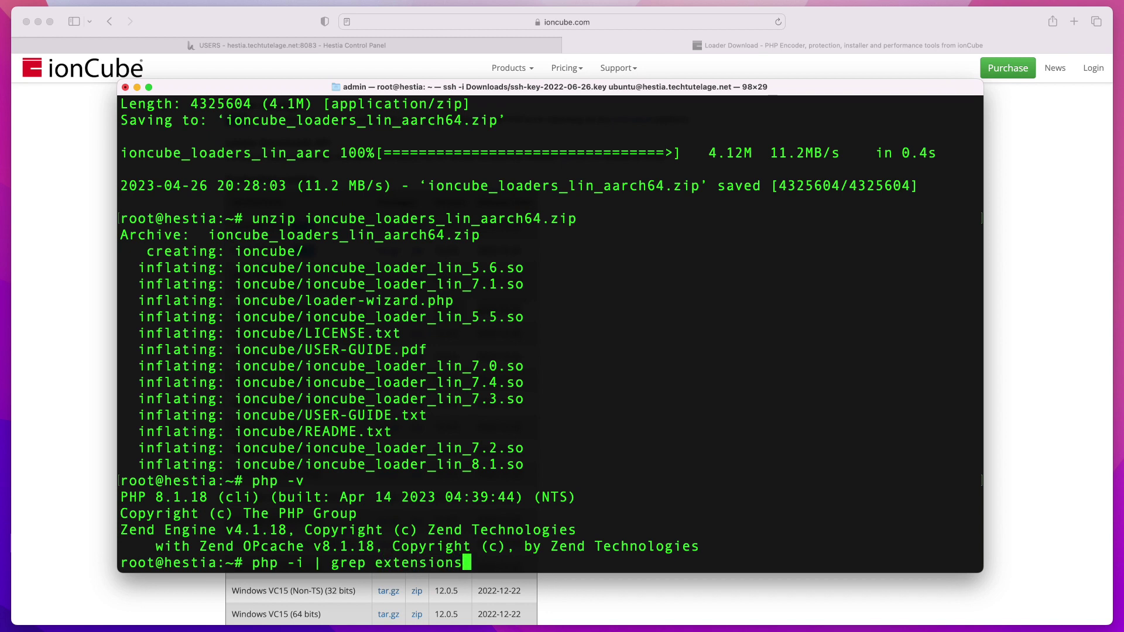
pyautogui.write('_dir')
pyautogui.press('Return')
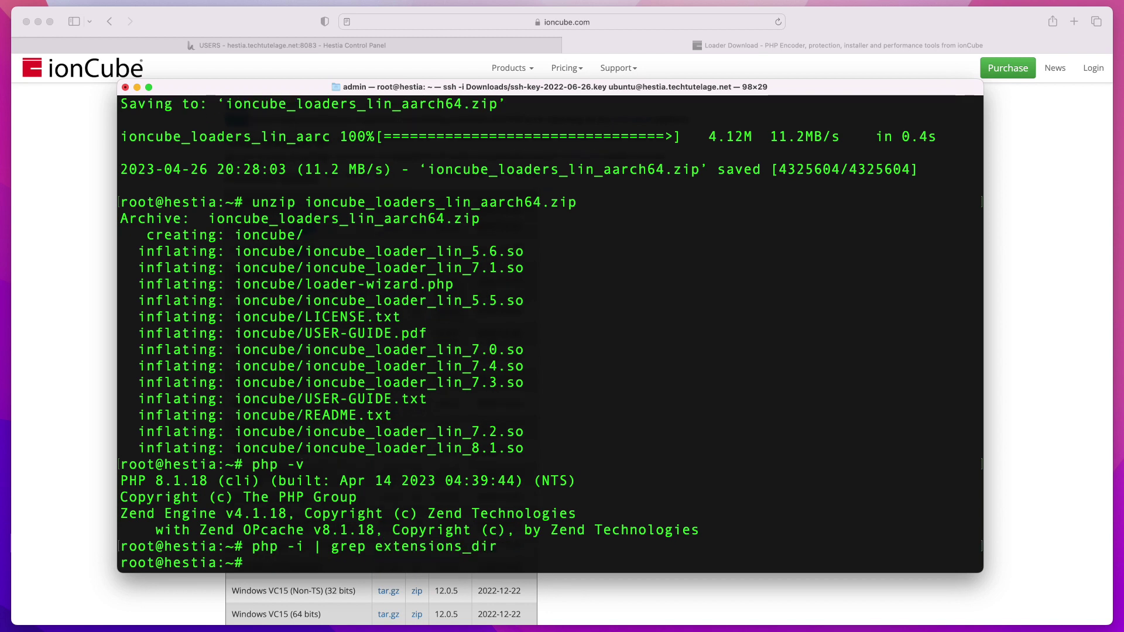
pyautogui.press('Up')
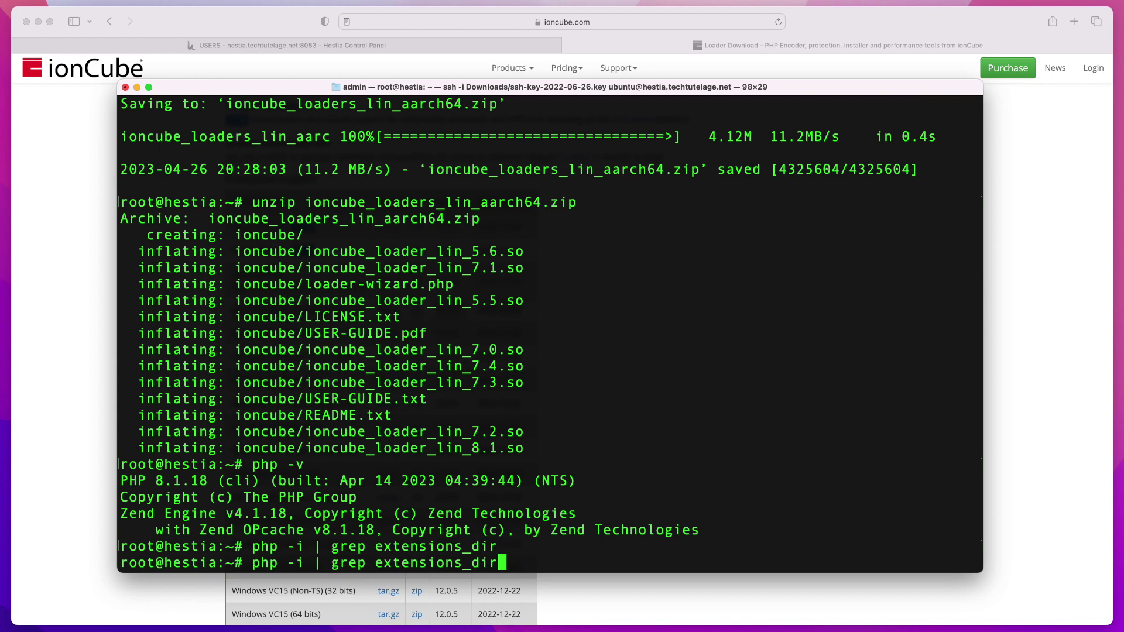
pyautogui.press('Left')
pyautogui.press('Left')
pyautogui.press('Left')
pyautogui.press('BackSpace')
pyautogui.press('Return')
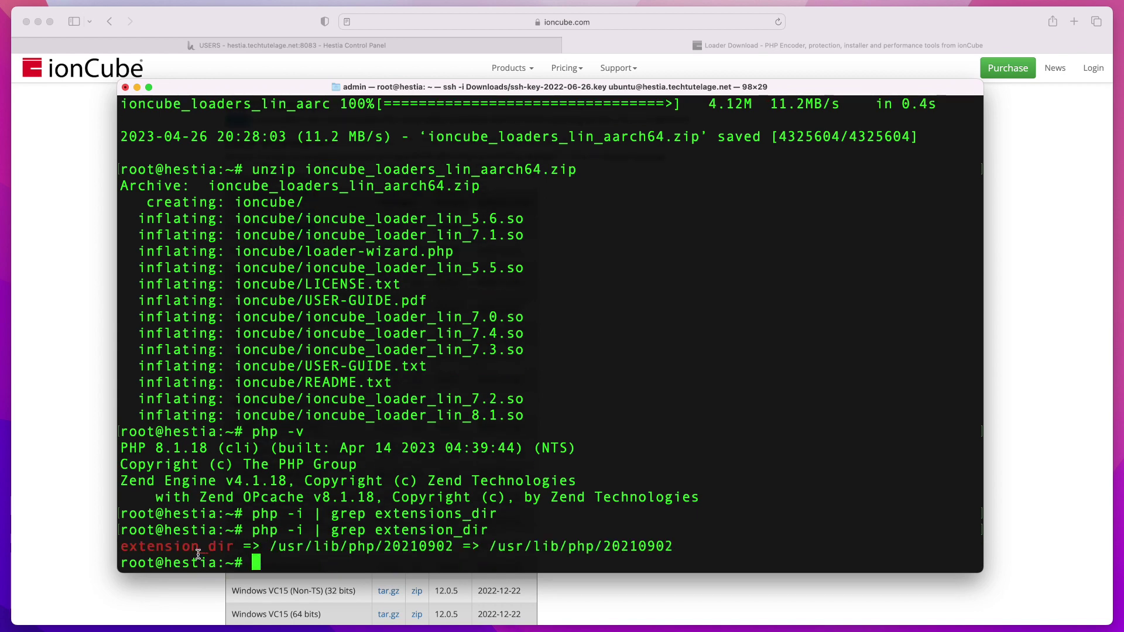
pyautogui.moveTo(270, 548); pyautogui.dragTo(454, 547)
pyautogui.press('super+c')
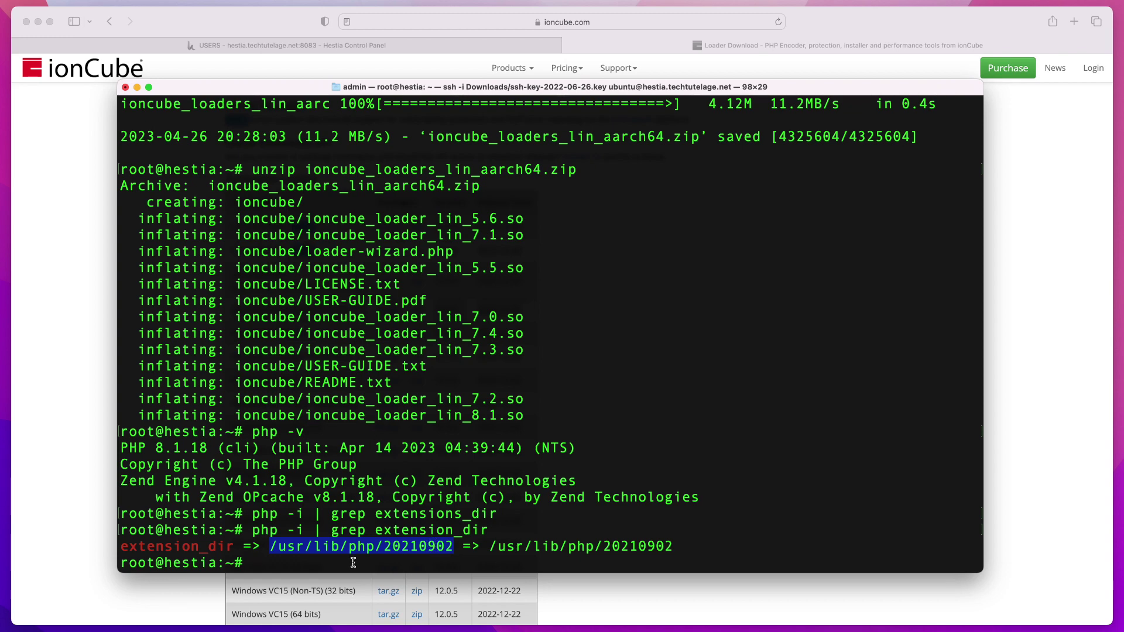
# - Copy ioncube/ioncube_loader_lin_8.1.so into /usr/lib/php/20210902 with cp
pyautogui.write('cp')
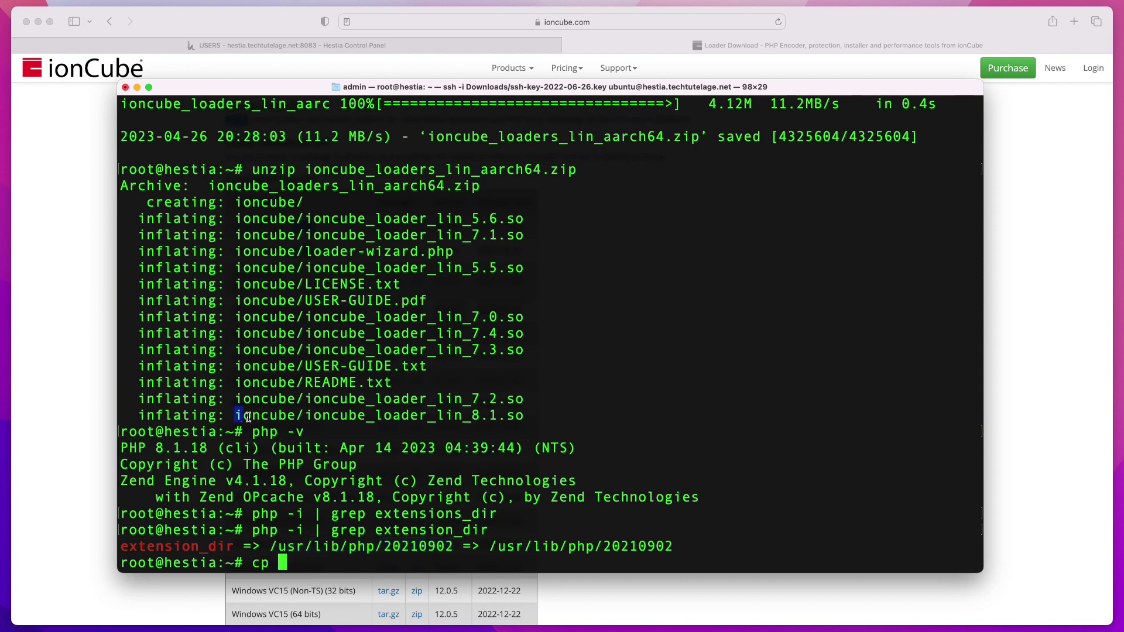
pyautogui.moveTo(248, 417); pyautogui.dragTo(525, 416)
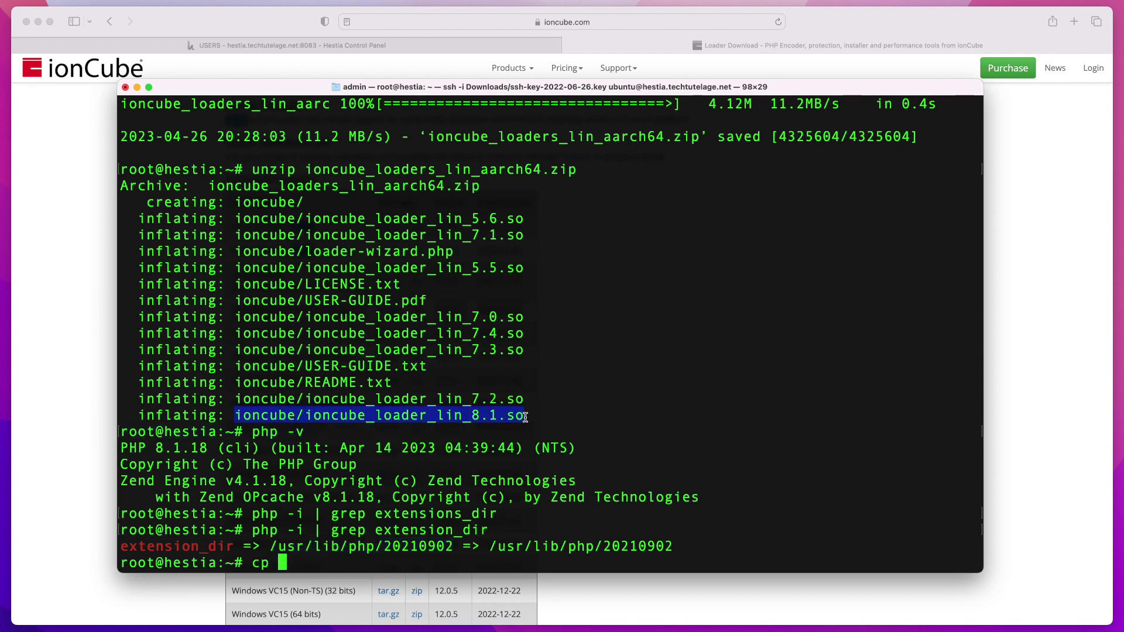
pyautogui.write('ioncube/ioncube_loader_lin_8.1.so')
pyautogui.moveTo(270, 547); pyautogui.dragTo(449, 546)
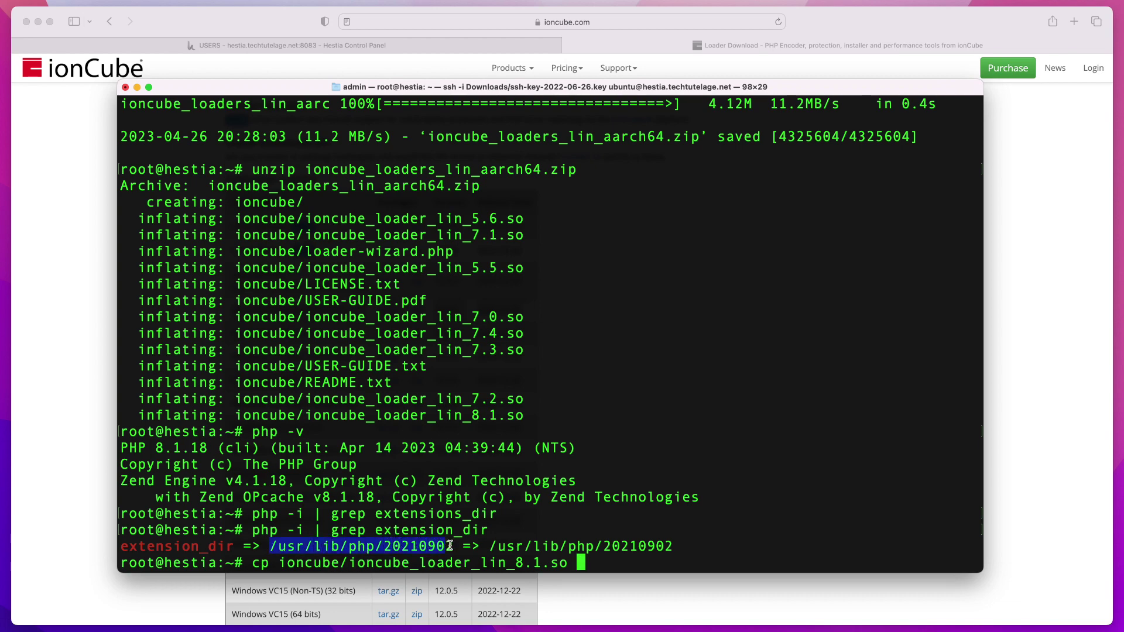
pyautogui.moveTo(270, 548); pyautogui.dragTo(452, 546)
pyautogui.press('super+v')
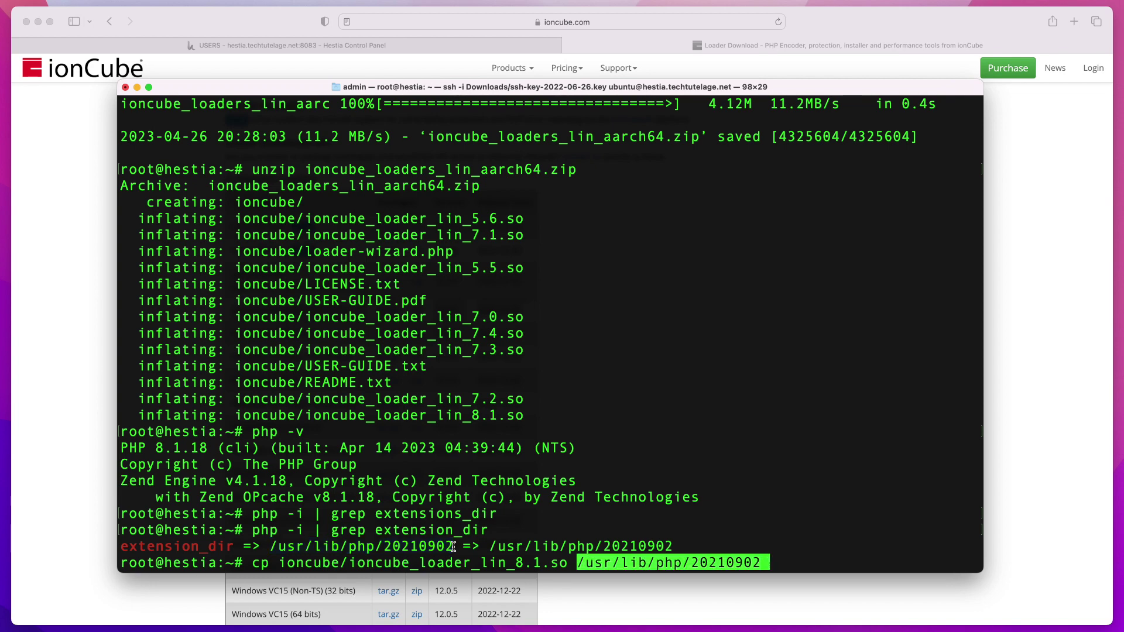
pyautogui.press('Return')
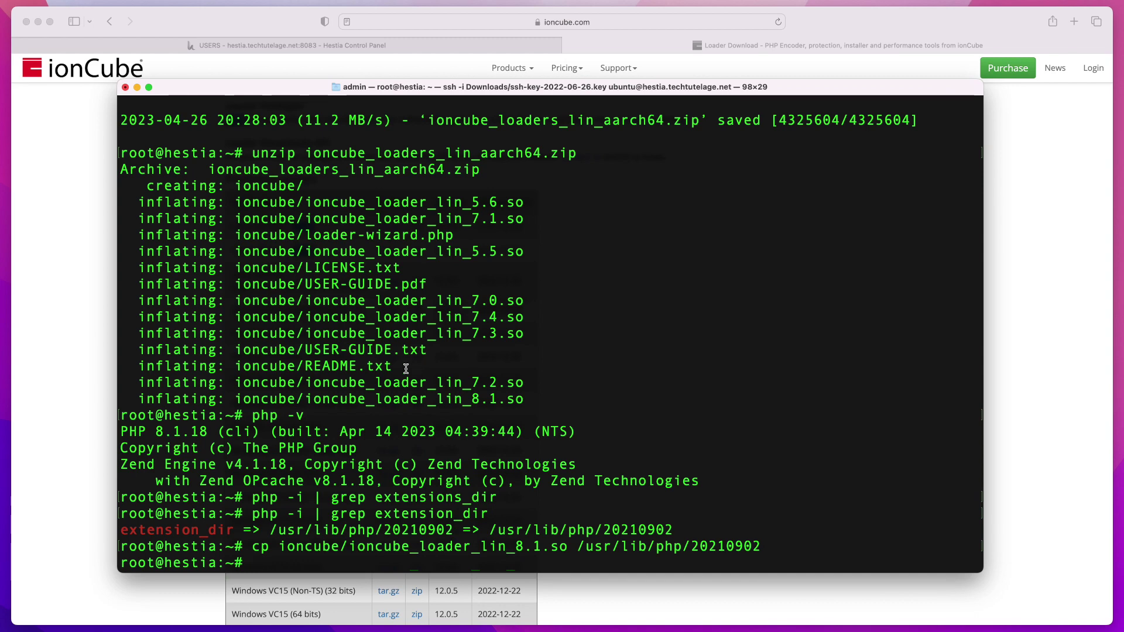
pyautogui.click(356, 47)
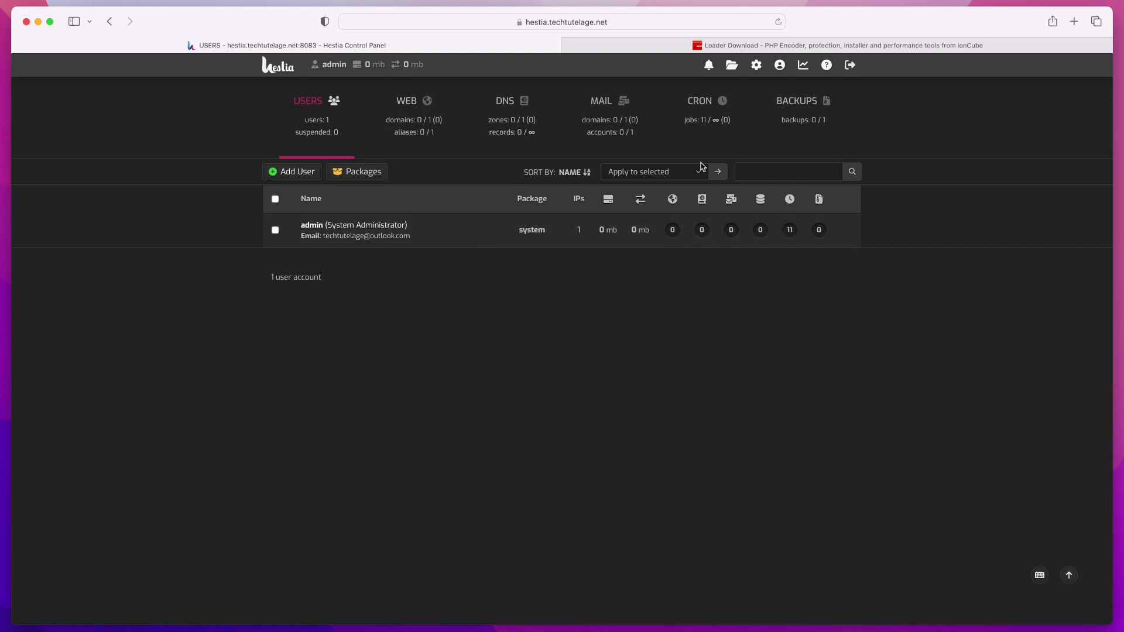
pyautogui.click(757, 67)
pyautogui.scroll(-3, 310, 592)
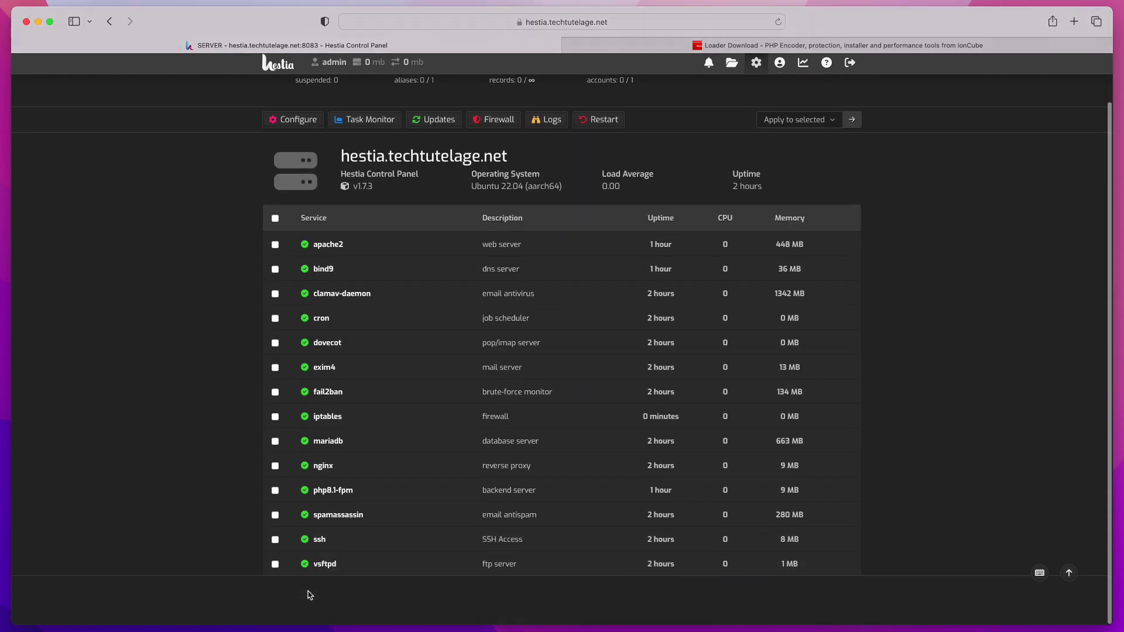
pyautogui.click(334, 493)
# - Add a zend_extension=/usr/lib/php/20210902/ line below the [PHP] header in php.ini
pyautogui.click(415, 287)
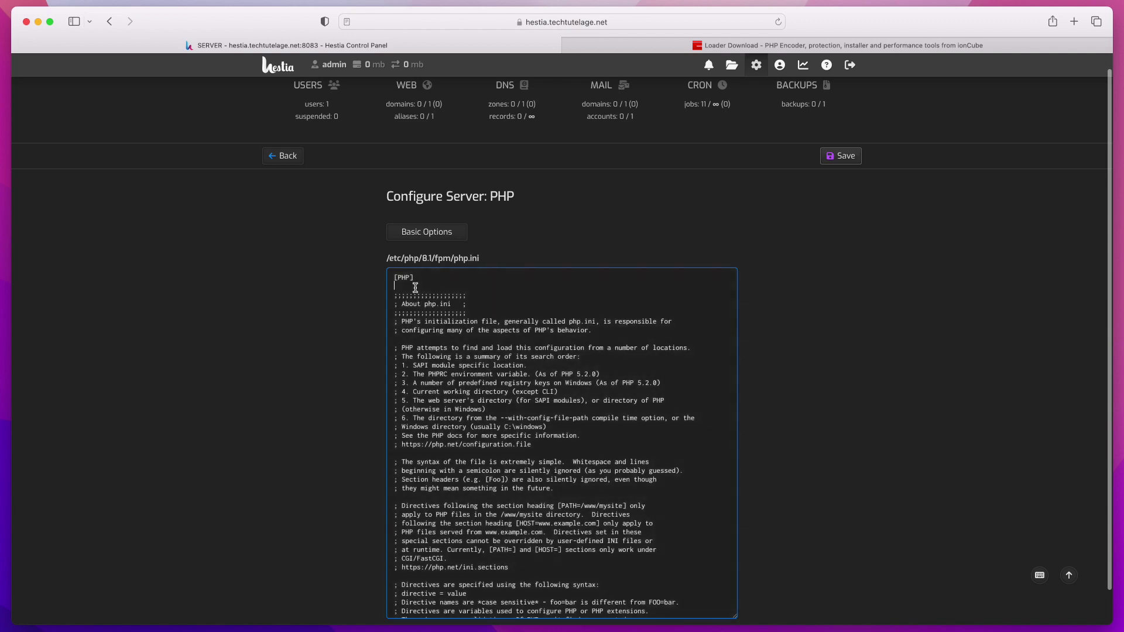
pyautogui.press('Return')
pyautogui.press('Return')
pyautogui.press('Up')
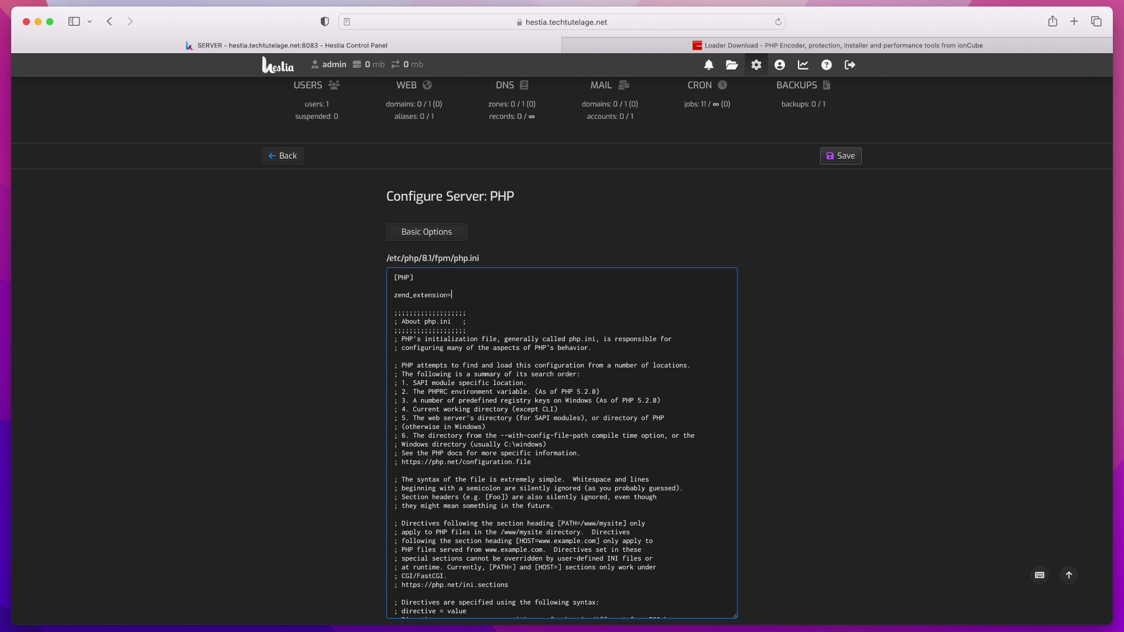
pyautogui.press('super+v')
pyautogui.press('super+Tab')
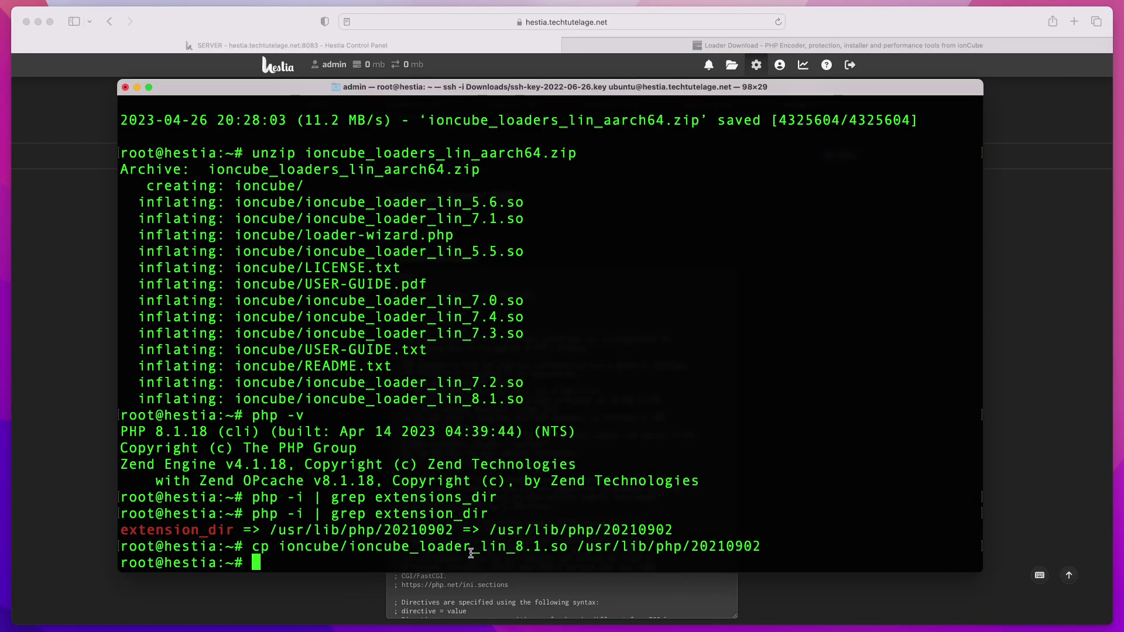
# - Append ioncube_loader_lin_8.1.so from the terminal's cp command to the zend_extension line
pyautogui.moveTo(350, 546); pyautogui.dragTo(568, 547)
pyautogui.press('super+c')
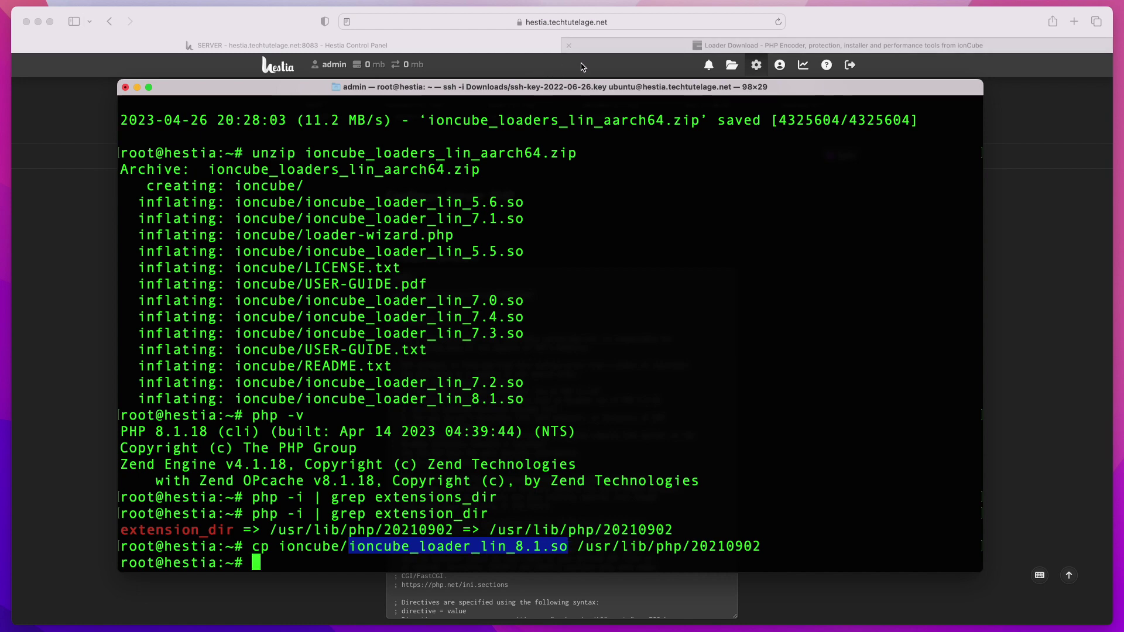
pyautogui.click(569, 75)
pyautogui.press('super+v')
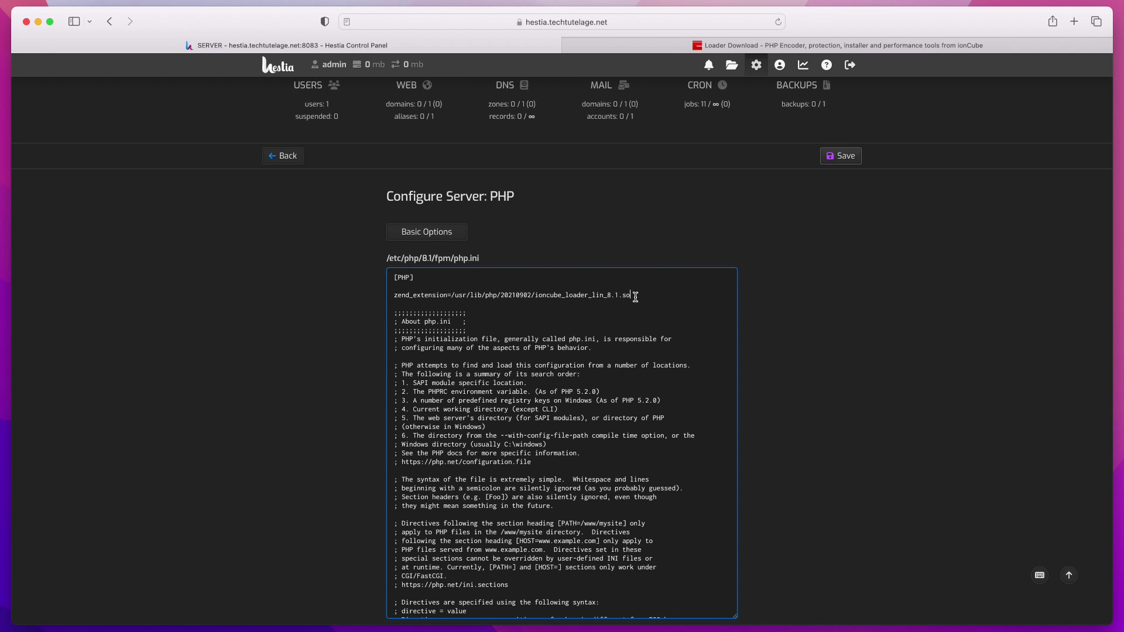
# - Save the edited php.ini on the Configure Server: PHP page
pyautogui.click(849, 157)
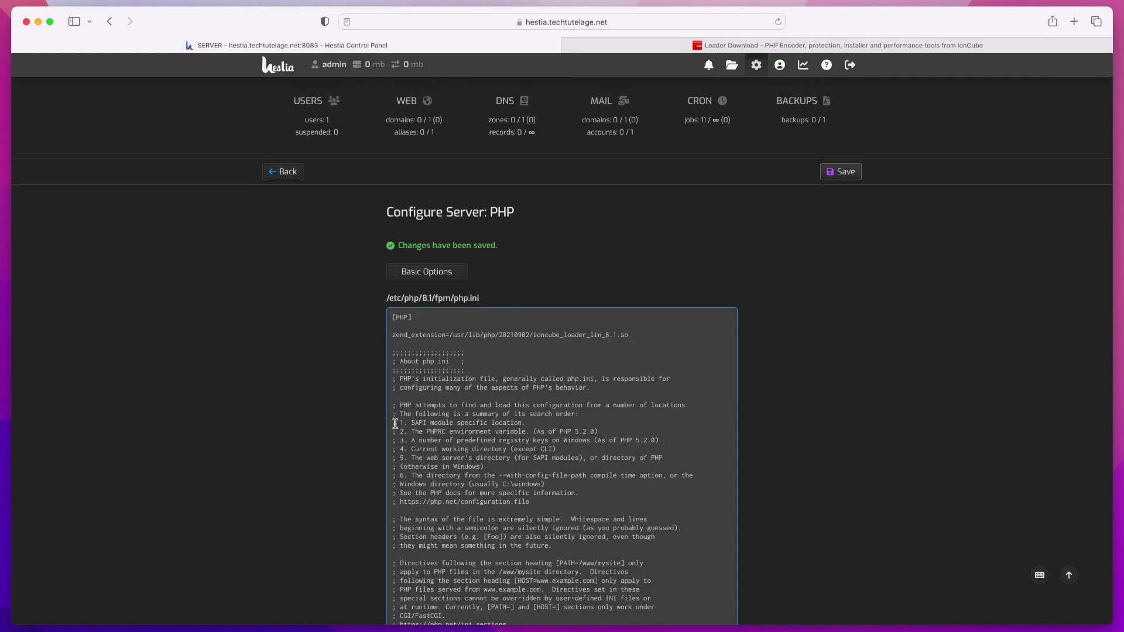
pyautogui.press('super+Tab')
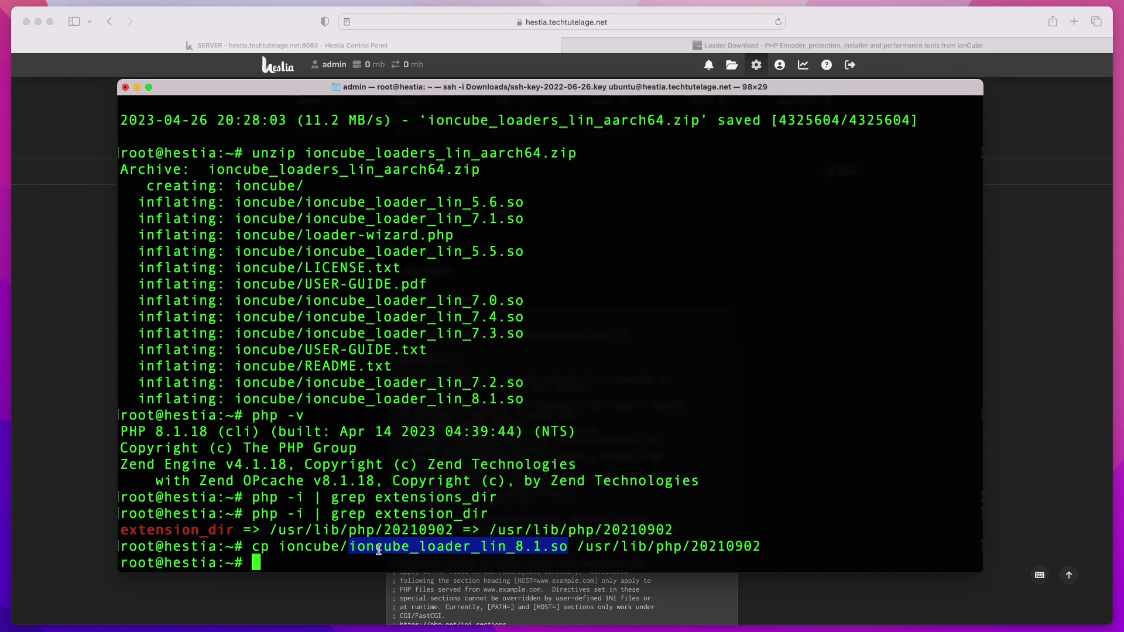
# - Rerun php -v to confirm PHP 8.1.18 now loads ionCube PHP Loader v12.0.5
pyautogui.write('php -v')
pyautogui.press('Return')
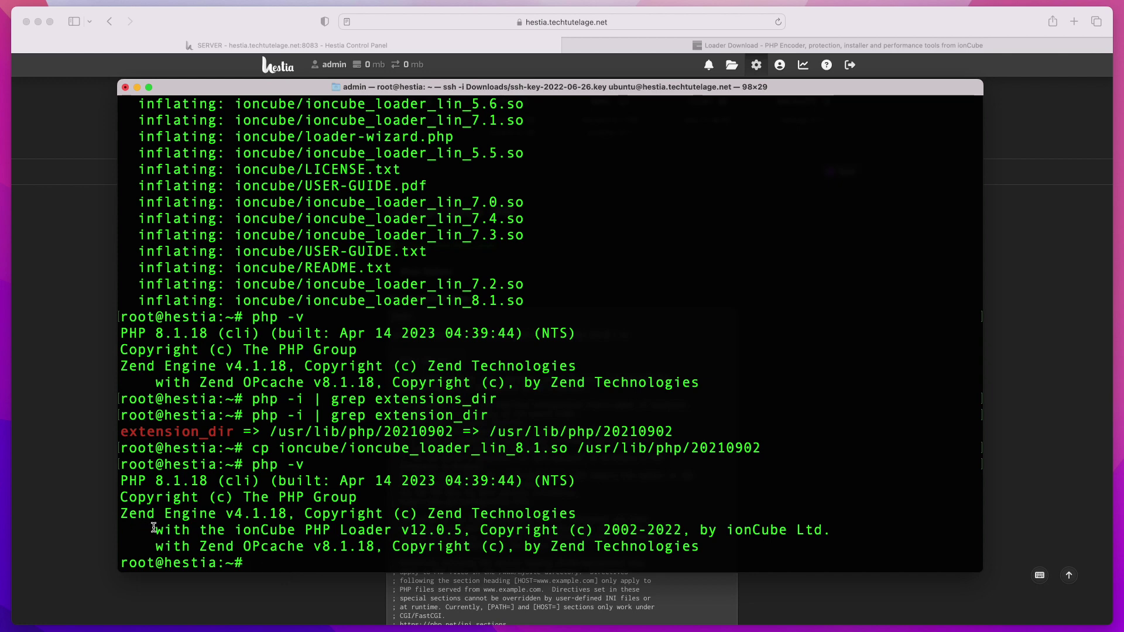
pyautogui.doubleClick(158, 480)
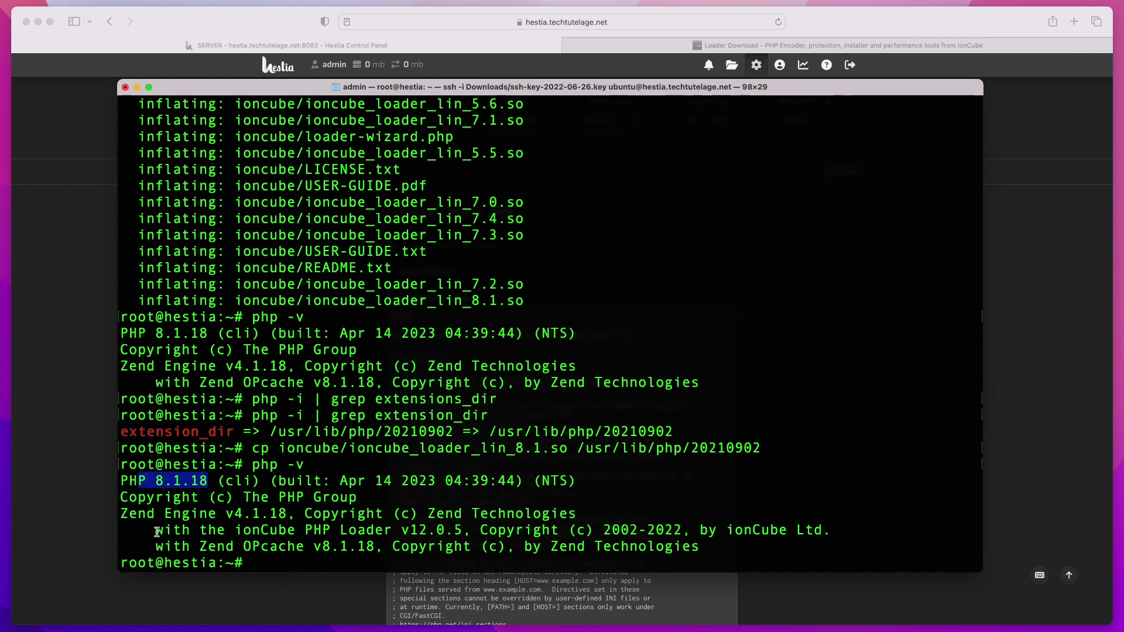
pyautogui.moveTo(155, 530); pyautogui.dragTo(831, 528)
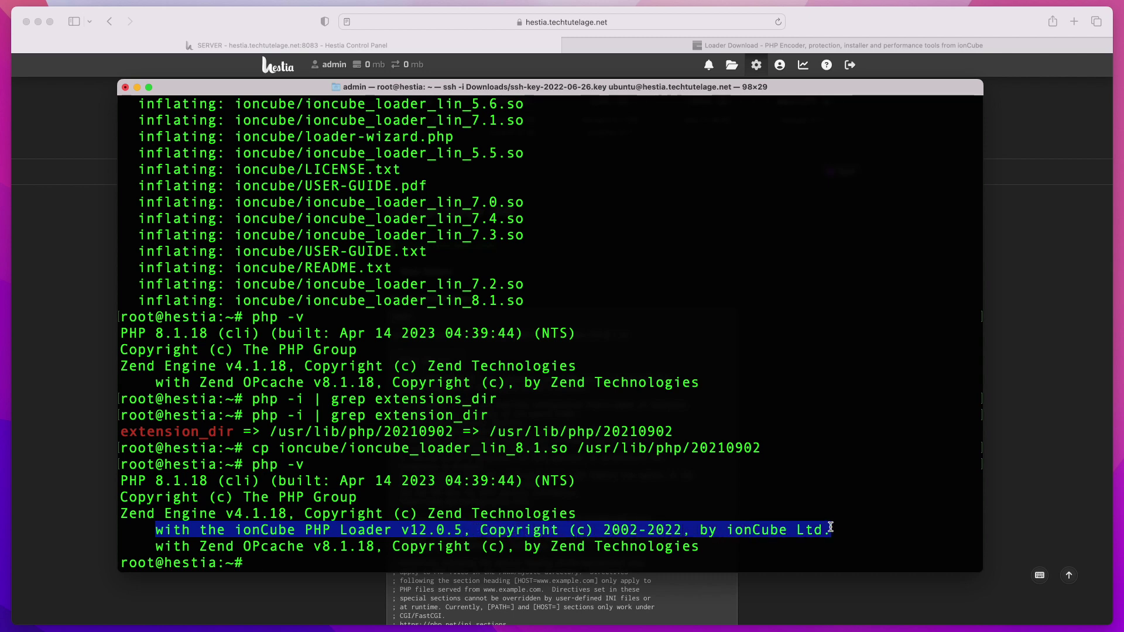